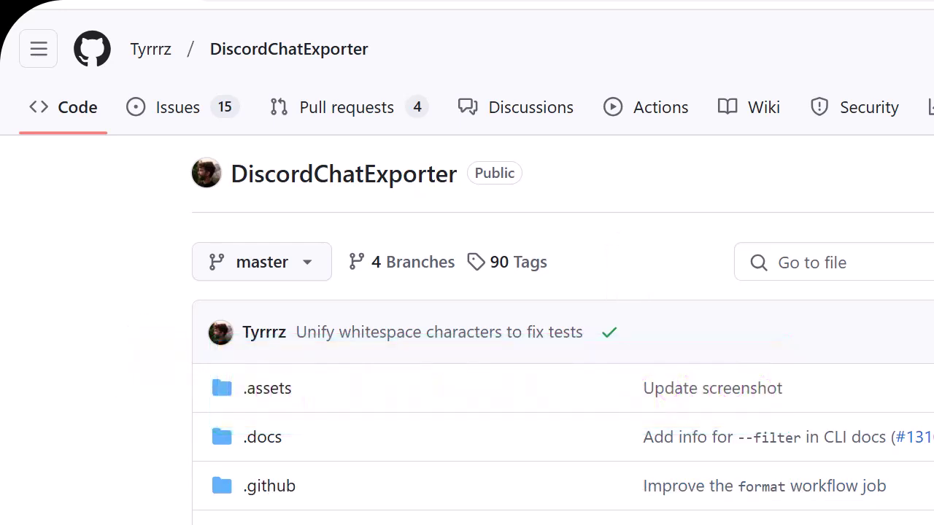
# Scroll down the DiscordChatExporter release page to the latest release's Assets section
pyautogui.scroll(-5, 467, 291)
pyautogui.scroll(-2, 467, 292)
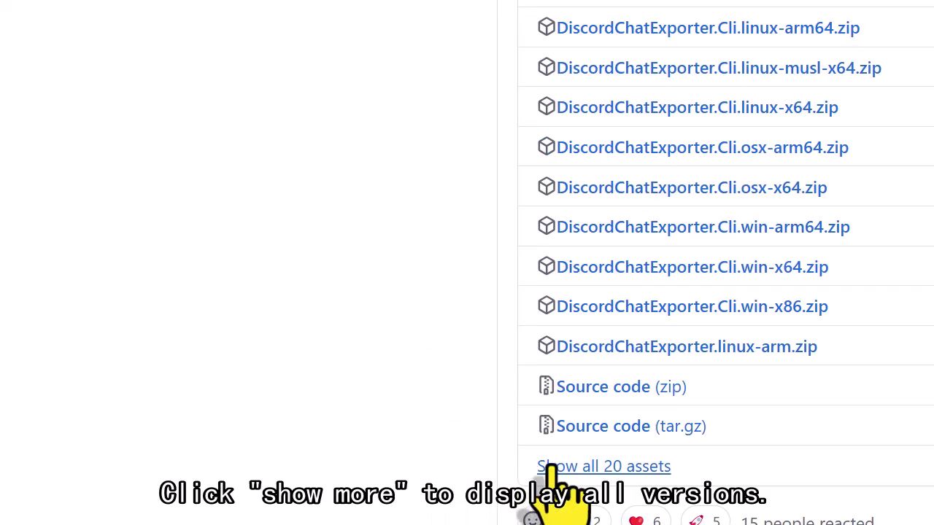
# Show all 20 assets and download DiscordChatExporter.win-x64.zip, the Windows x64 build
pyautogui.click(584, 308)
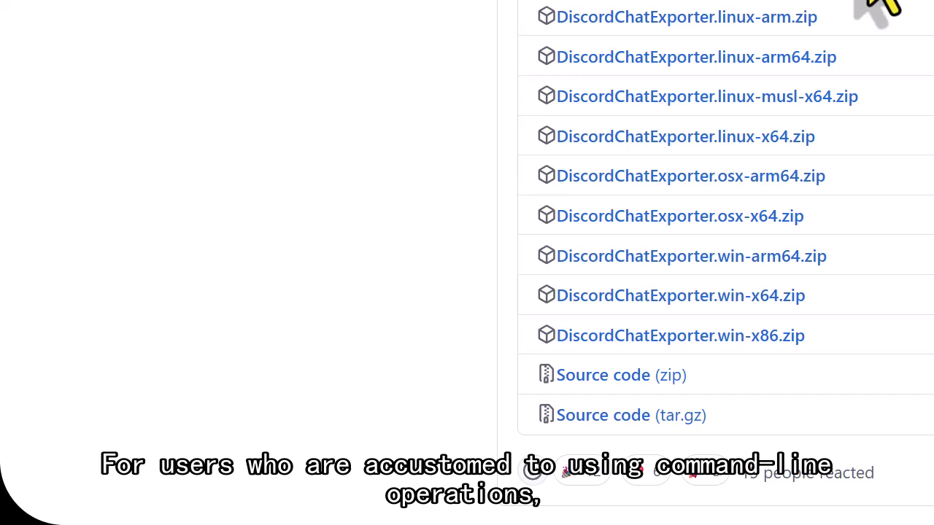
pyautogui.scroll(3, 701, 51)
pyautogui.moveTo(584, 106); pyautogui.dragTo(310, 102)
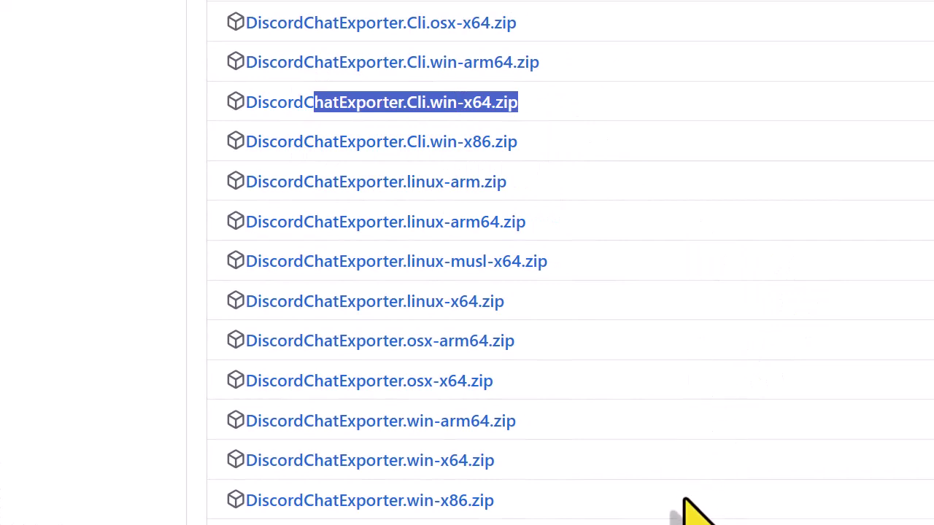
pyautogui.scroll(-2, 437, 409)
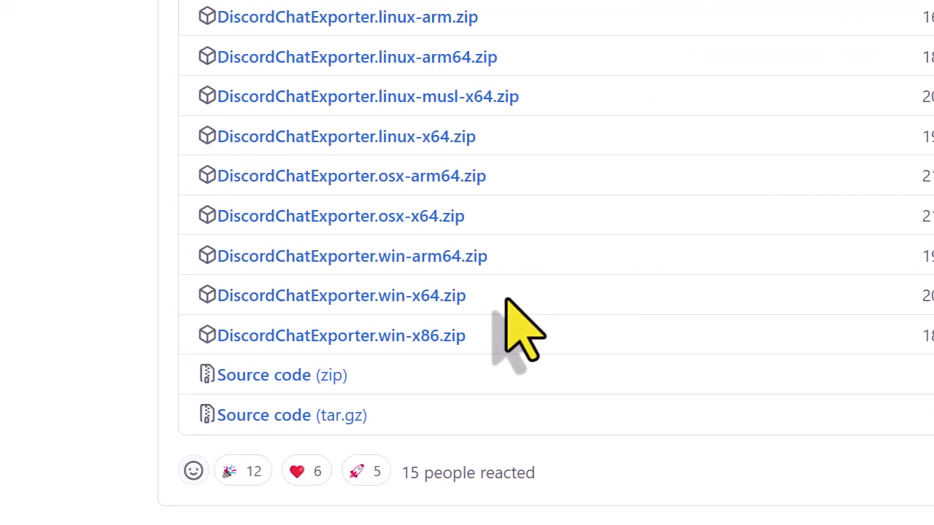
pyautogui.moveTo(496, 296); pyautogui.dragTo(228, 295)
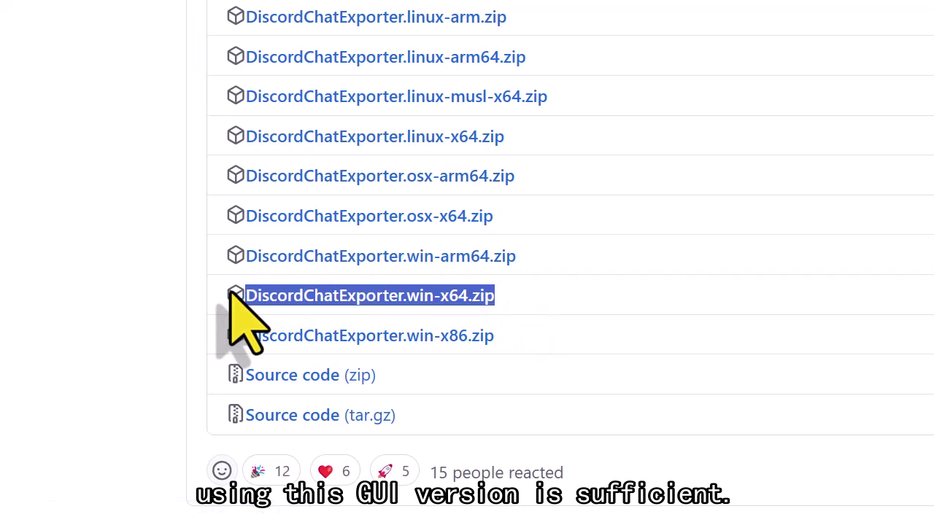
pyautogui.click(467, 299)
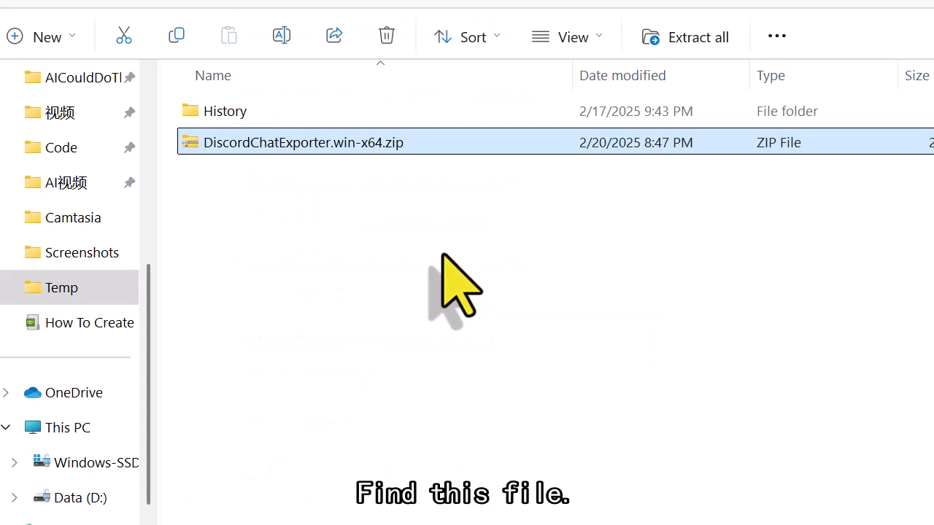
# Extract DiscordChatExporter.win-x64.zip in Temp and run DiscordChatExporter.exe from the extracted folder
pyautogui.click(707, 44)
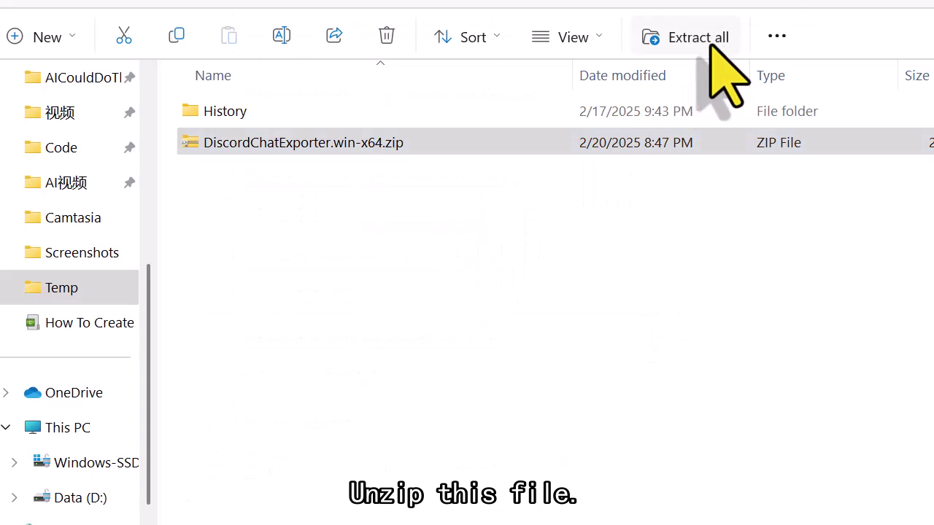
pyautogui.click(868, 522)
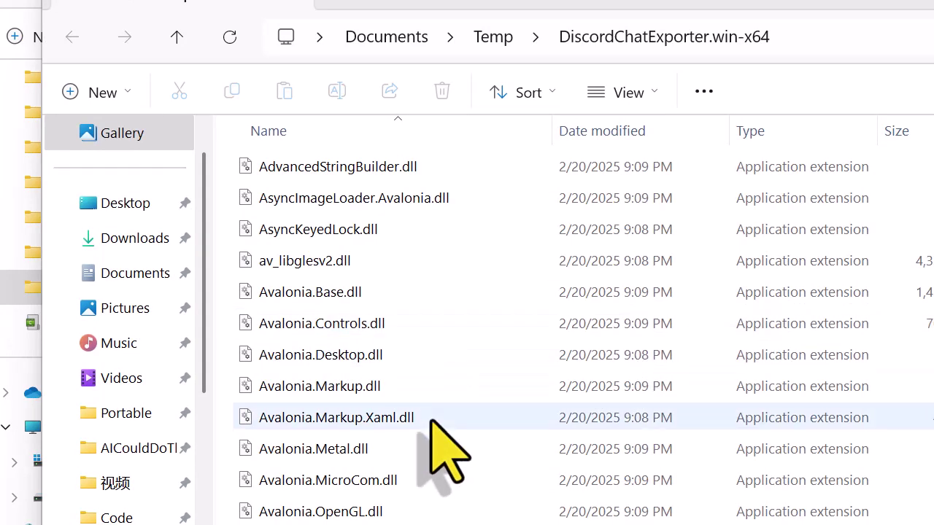
pyautogui.scroll(-3, 433, 424)
pyautogui.scroll(-2, 433, 423)
pyautogui.scroll(-2, 433, 424)
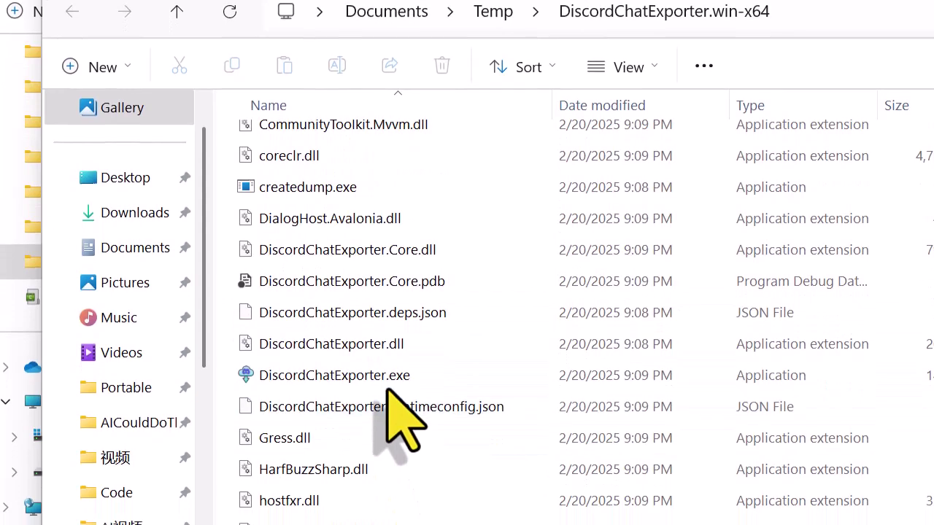
pyautogui.click(441, 403)
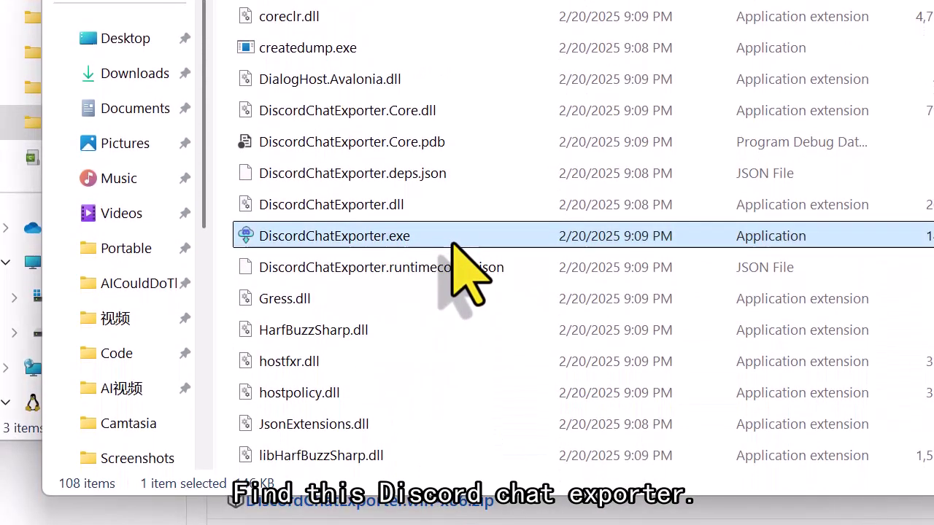
pyautogui.moveTo(335, 375)
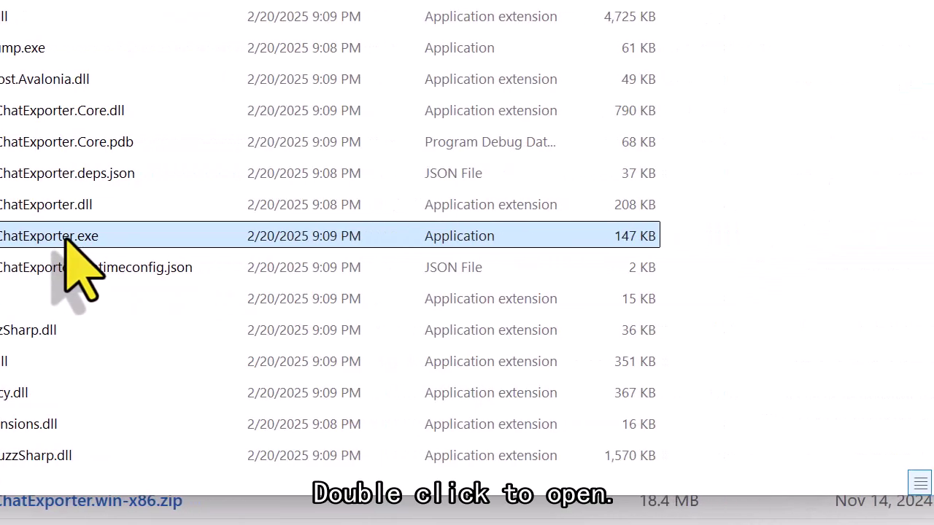
pyautogui.doubleClick(64, 238)
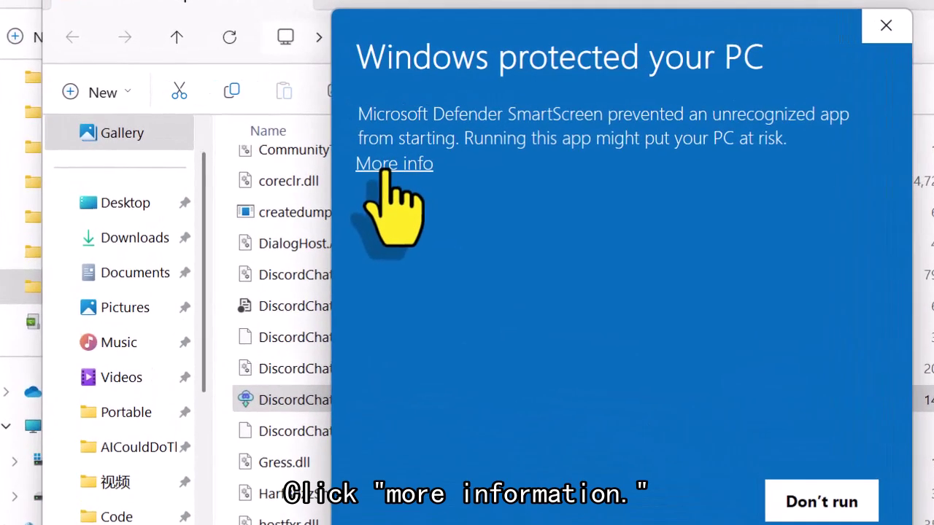
# Allow DiscordChatExporter.exe past SmartScreen with Run anyway and close the Ukraine notice
pyautogui.click(315, 138)
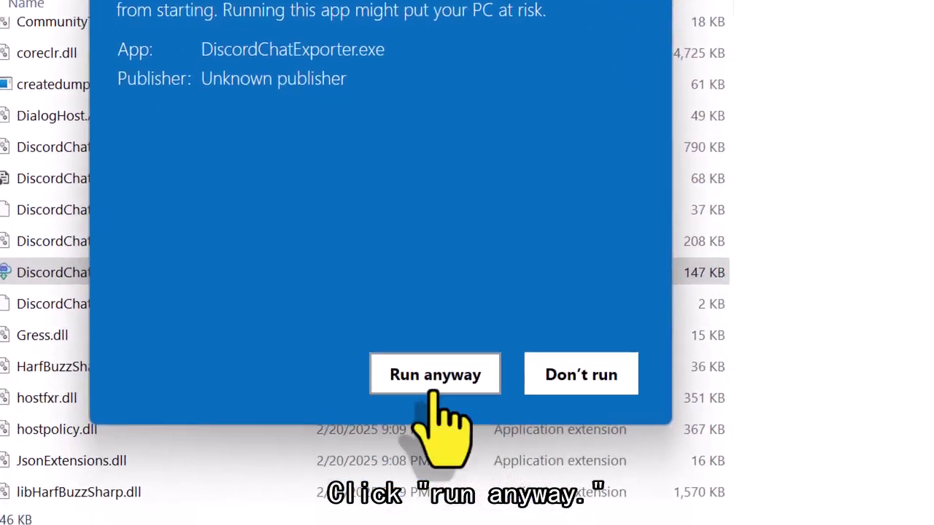
pyautogui.click(677, 503)
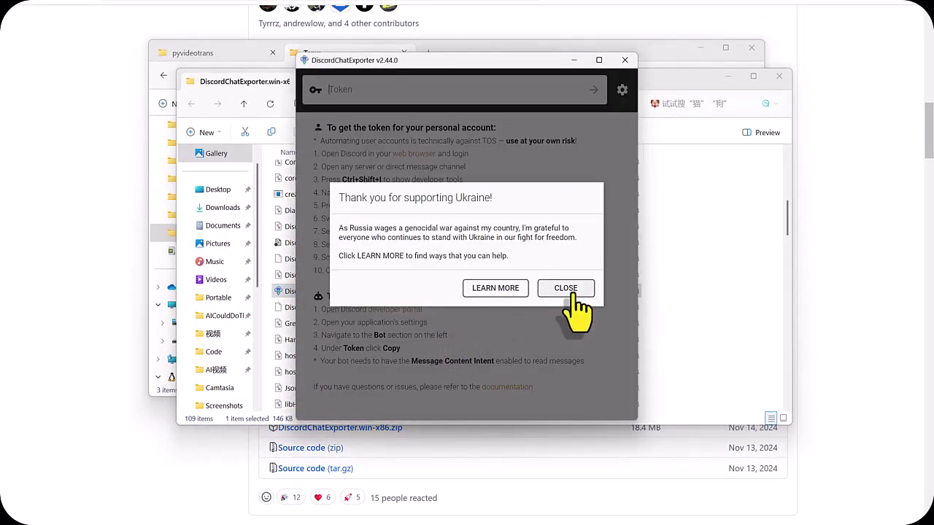
pyautogui.click(567, 288)
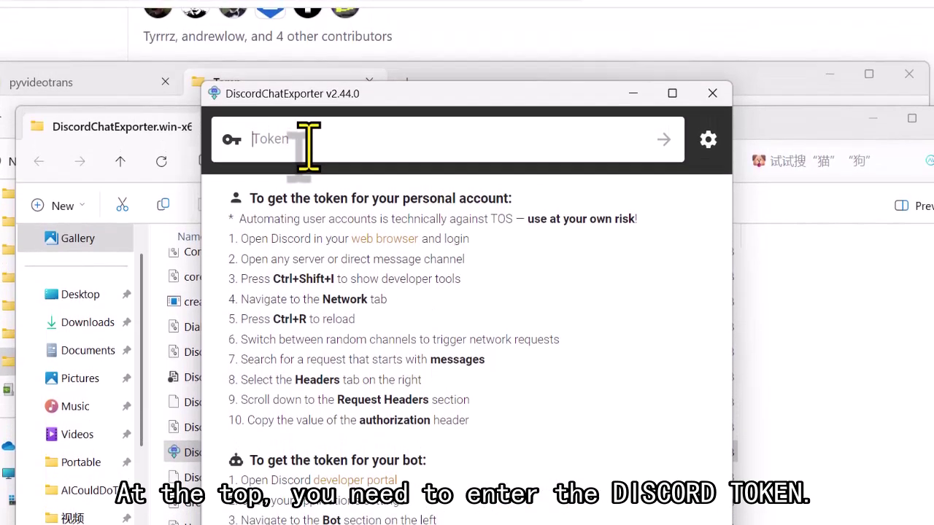
# Put the cursor in DiscordChatExporter's Token field, ready for a Discord token
pyautogui.click(309, 146)
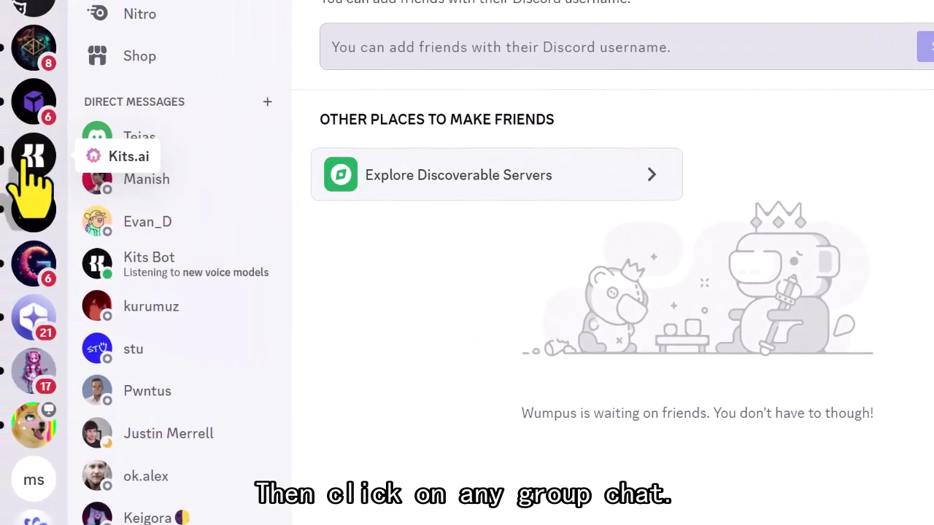
# Open the Kits.ai server in Discord and bring up Chrome DevTools
pyautogui.click(33, 156)
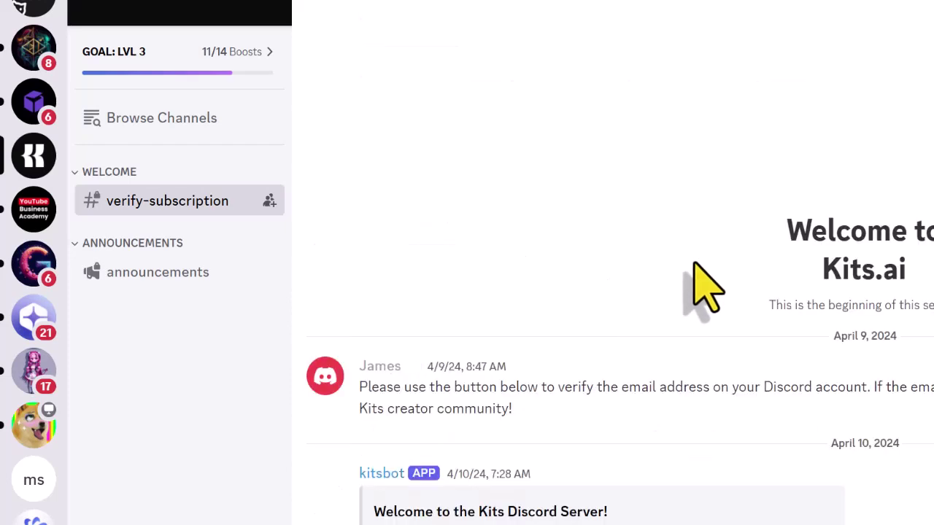
pyautogui.press('F12')
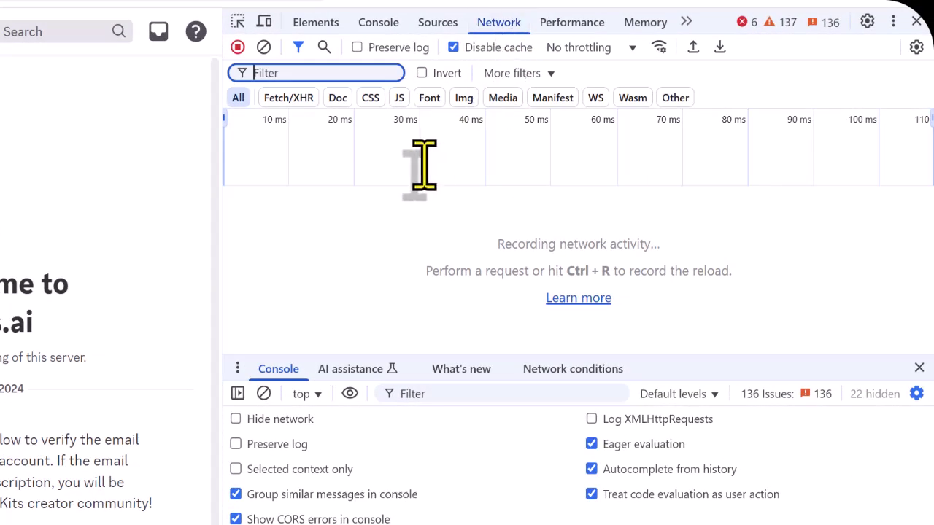
# Reload Discord and filter the Network requests by 'message'
pyautogui.press('F5')
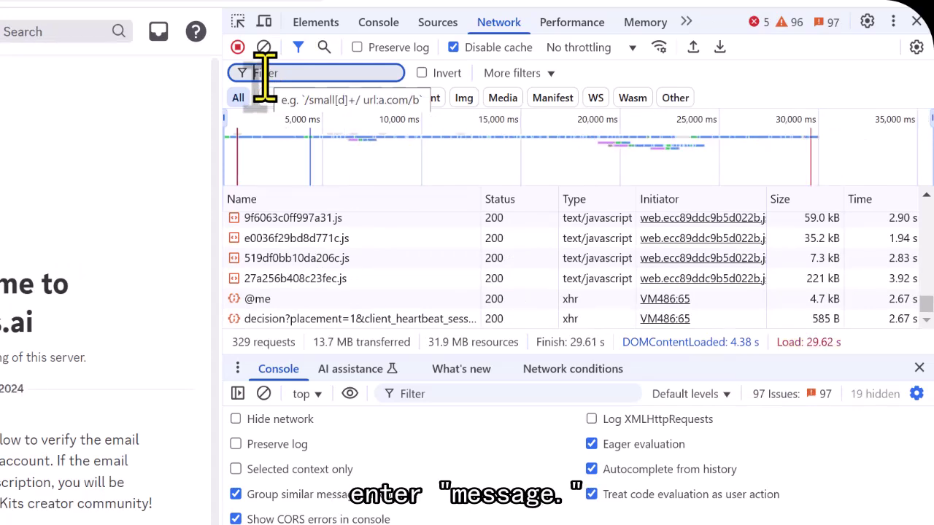
pyautogui.write('message')
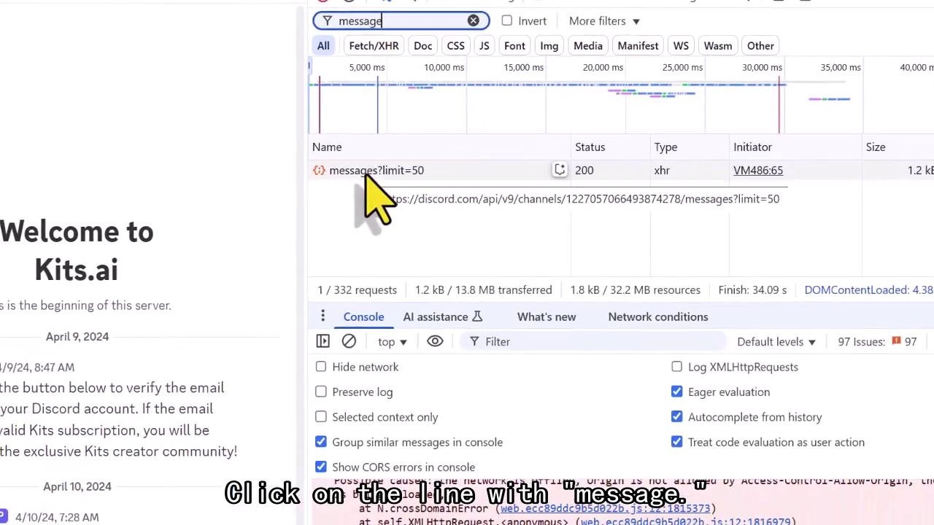
# Copy the Authorization request header from the messages?limit=50 request
pyautogui.click(369, 174)
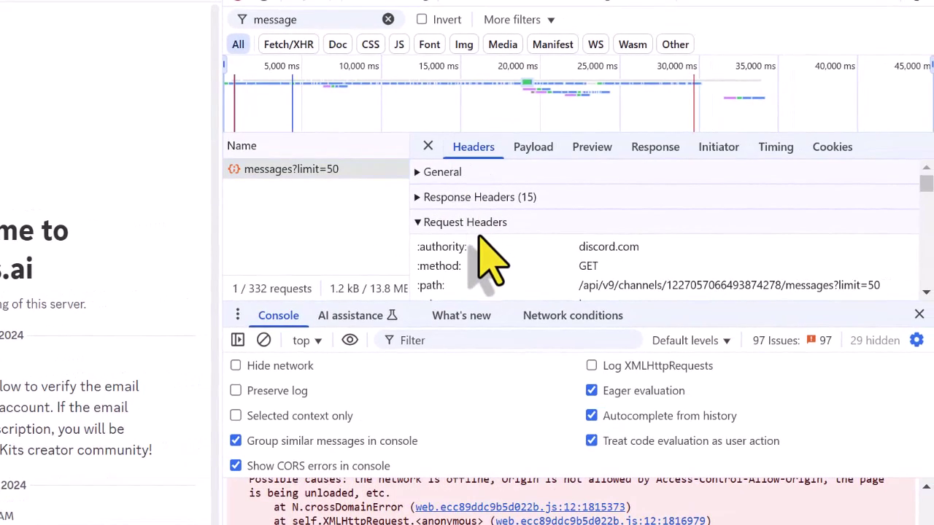
pyautogui.scroll(-5, 488, 260)
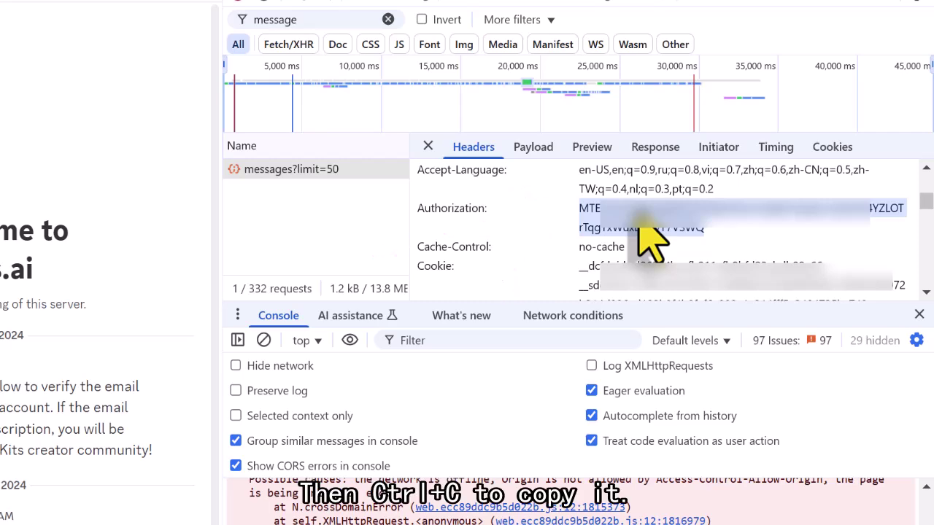
pyautogui.hotkey('ctrl', 'c')
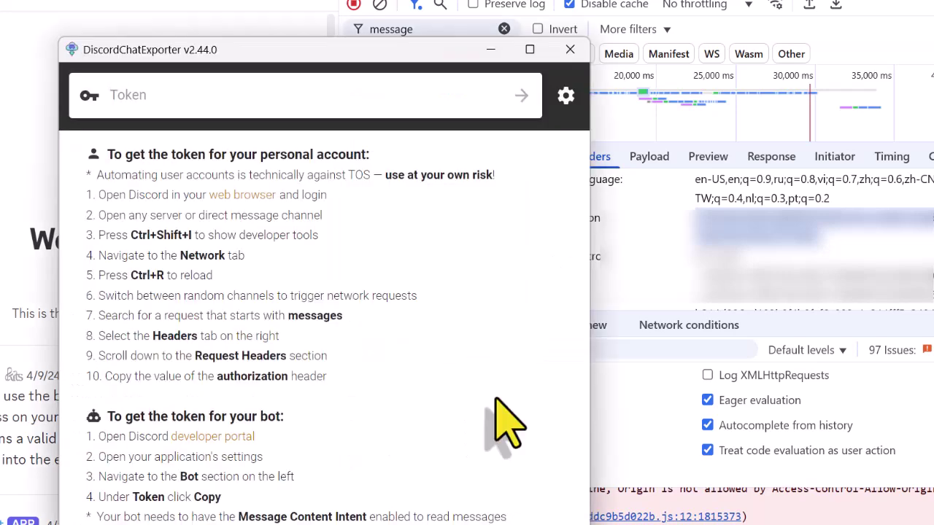
# Paste the copied token into DiscordChatExporter and load the account's servers and channels
pyautogui.click(233, 91)
pyautogui.hotkey('ctrl', 'v')
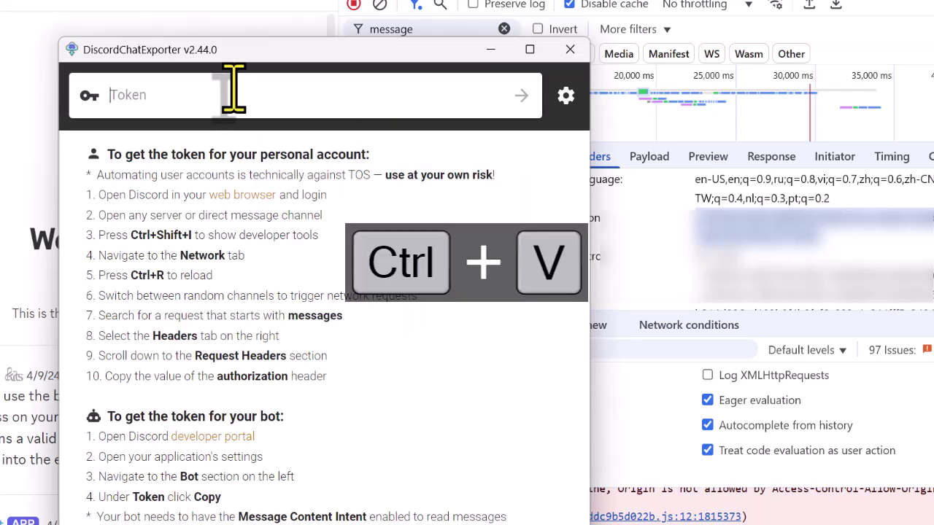
pyautogui.hotkey('ctrl', 'v')
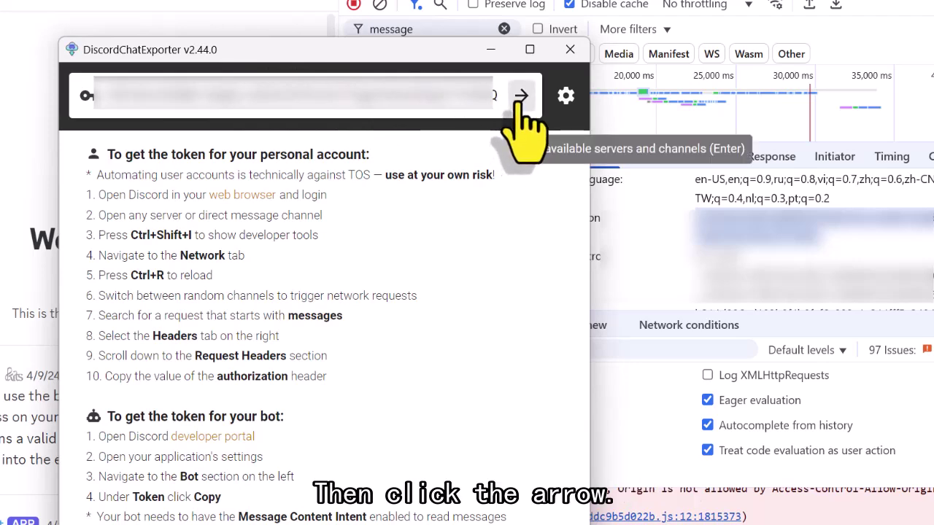
pyautogui.click(520, 101)
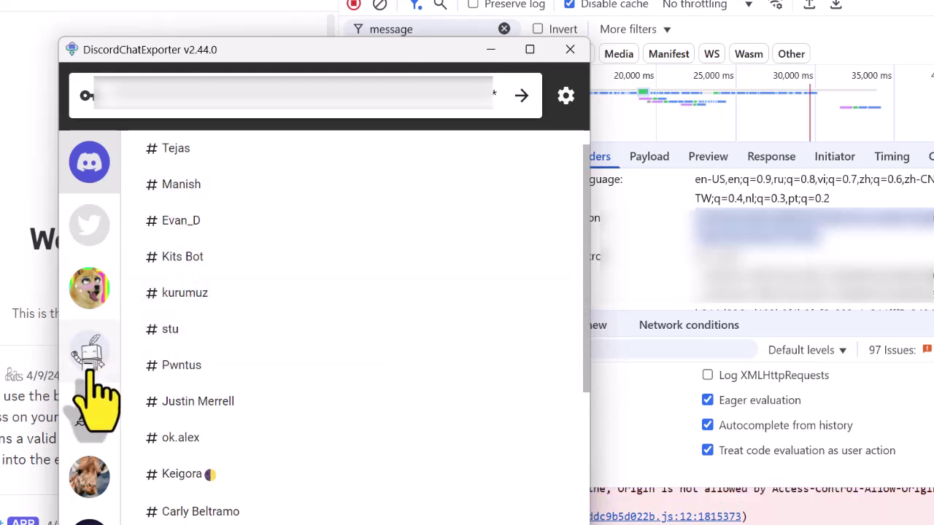
# Select # general under the server's Text Channels and open its export options
pyautogui.scroll(-3, 94, 396)
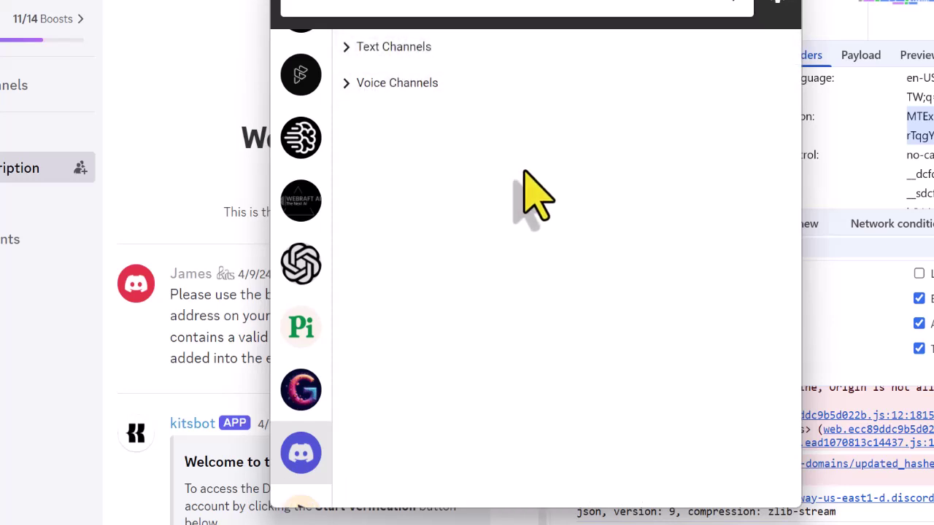
pyautogui.click(356, 48)
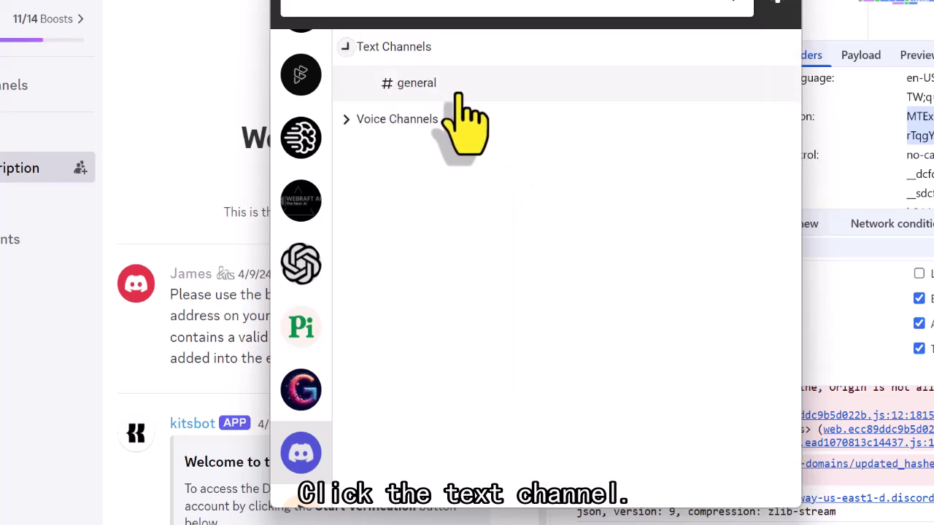
pyautogui.click(419, 84)
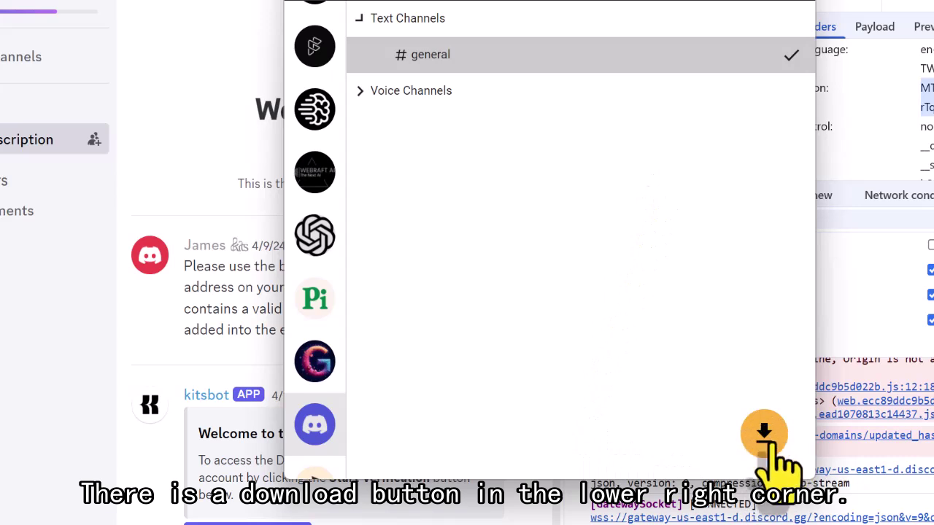
pyautogui.click(766, 438)
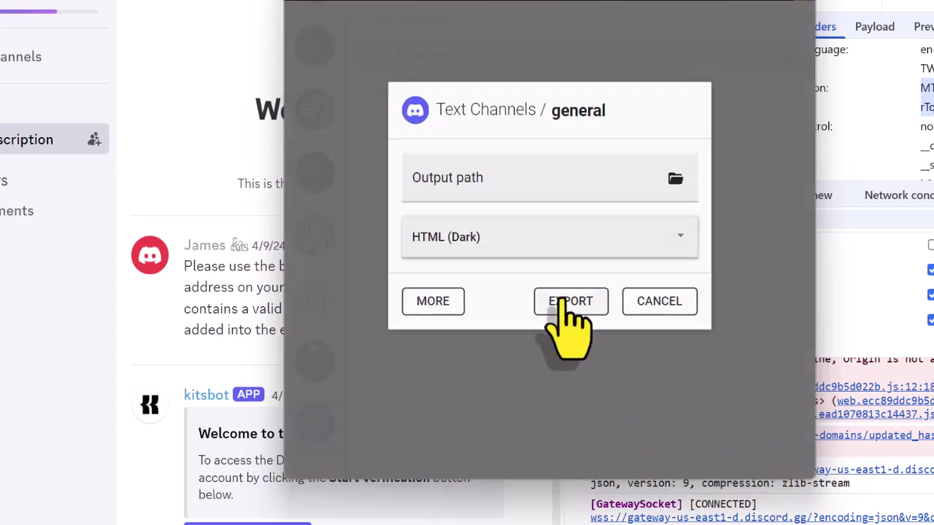
# Expand the export options and save the output file under Documents\Temp with the suggested name
pyautogui.click(567, 295)
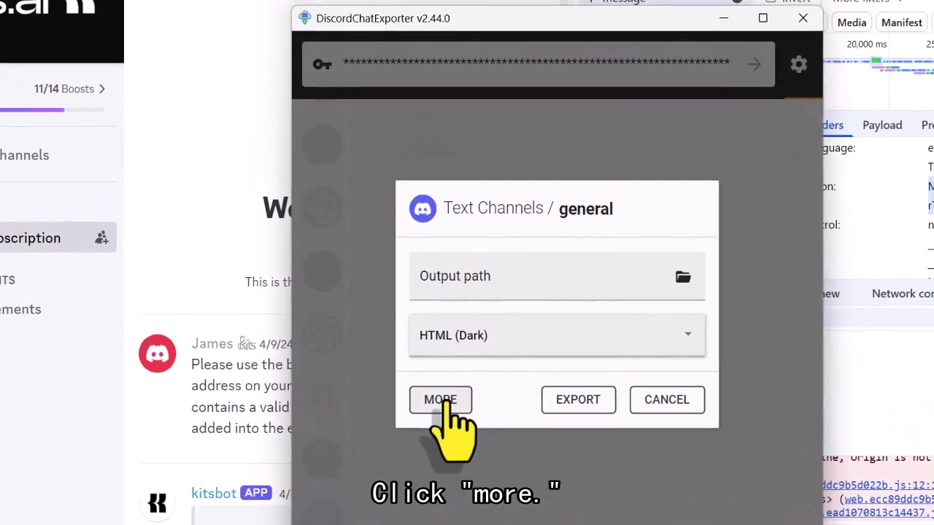
pyautogui.click(433, 301)
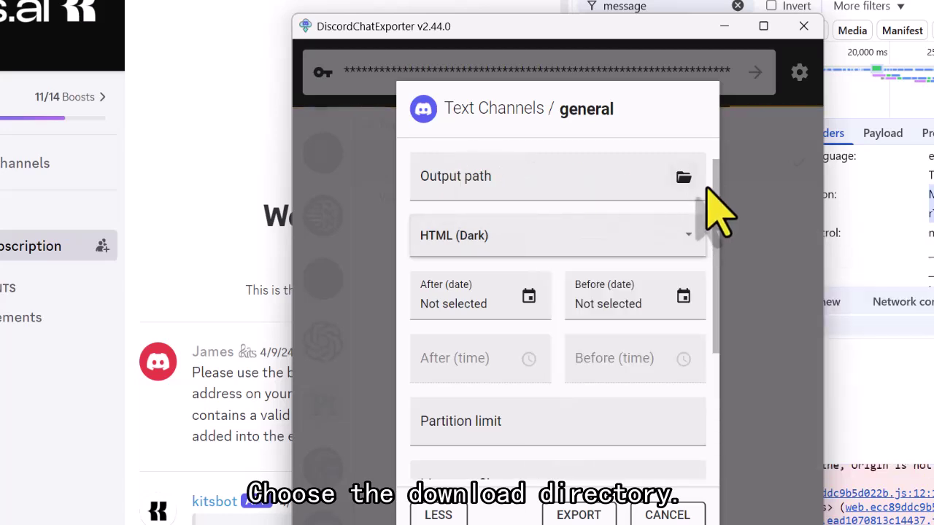
pyautogui.click(683, 180)
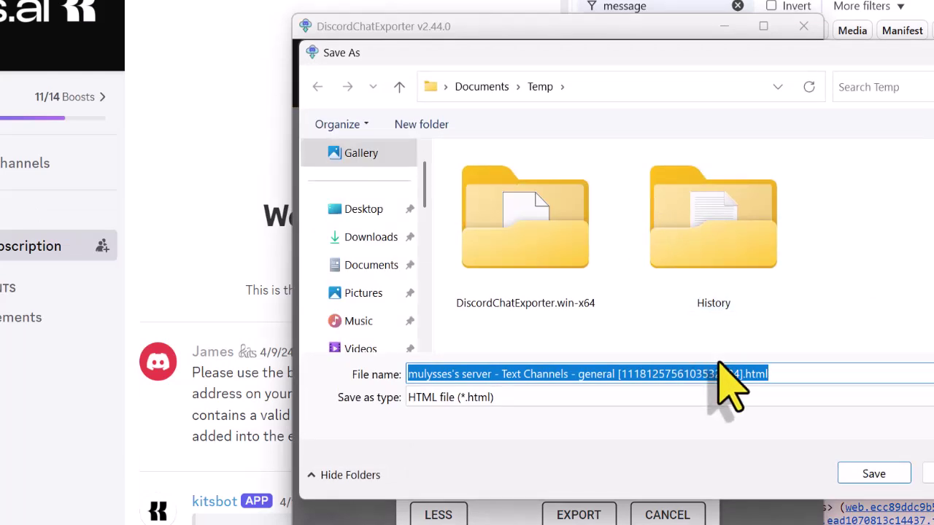
pyautogui.click(876, 475)
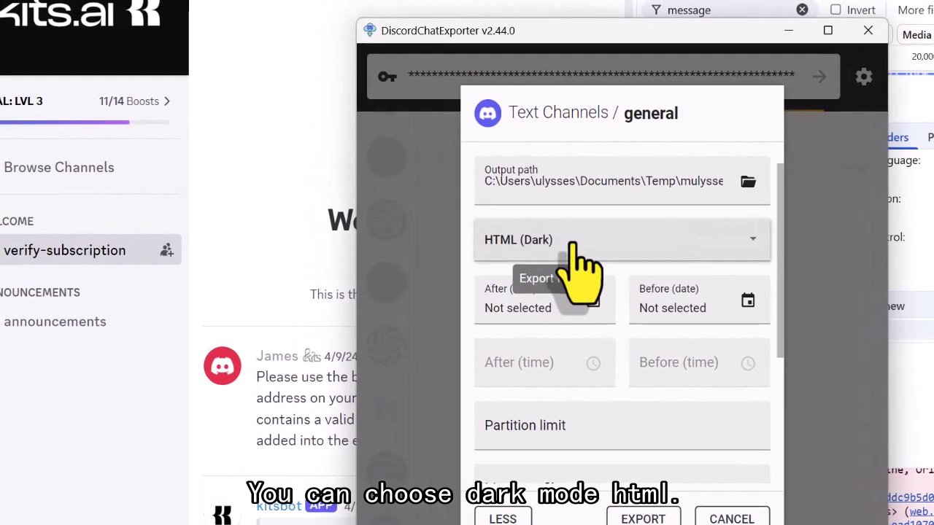
# Choose HTML (Light) as export format, leaving After and Before dates Not selected
pyautogui.click(509, 248)
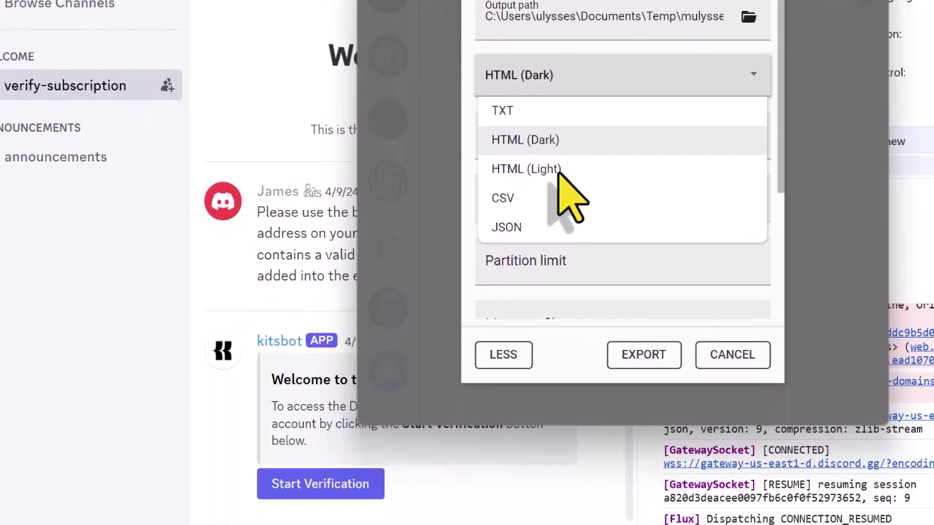
pyautogui.click(558, 173)
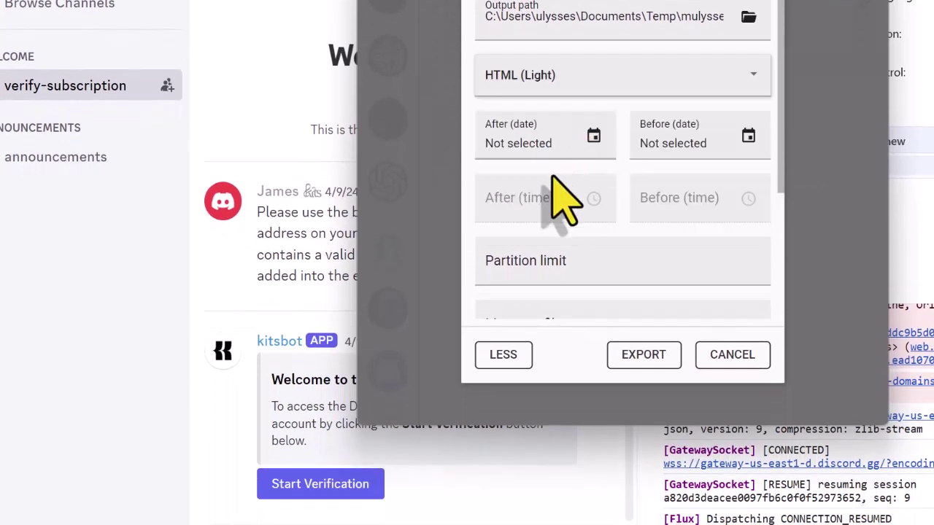
pyautogui.click(529, 144)
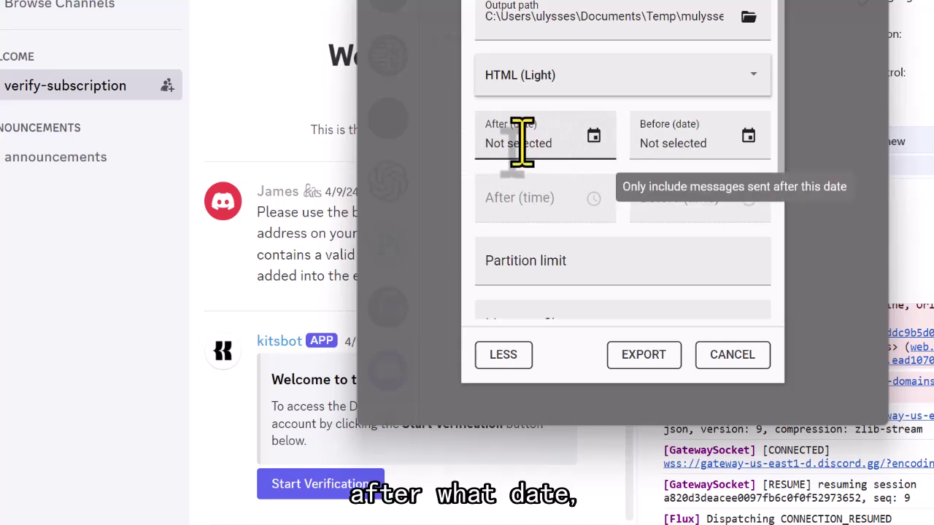
pyautogui.click(710, 147)
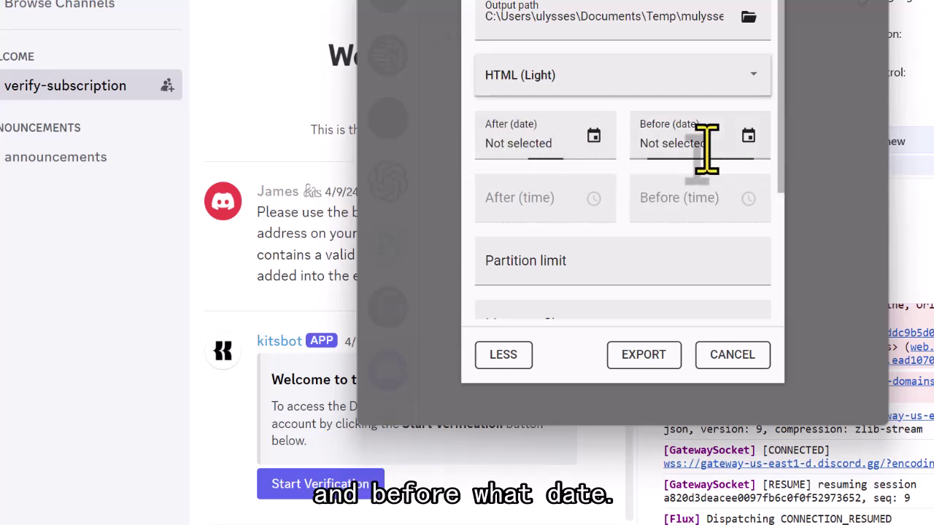
pyautogui.scroll(-2, 584, 197)
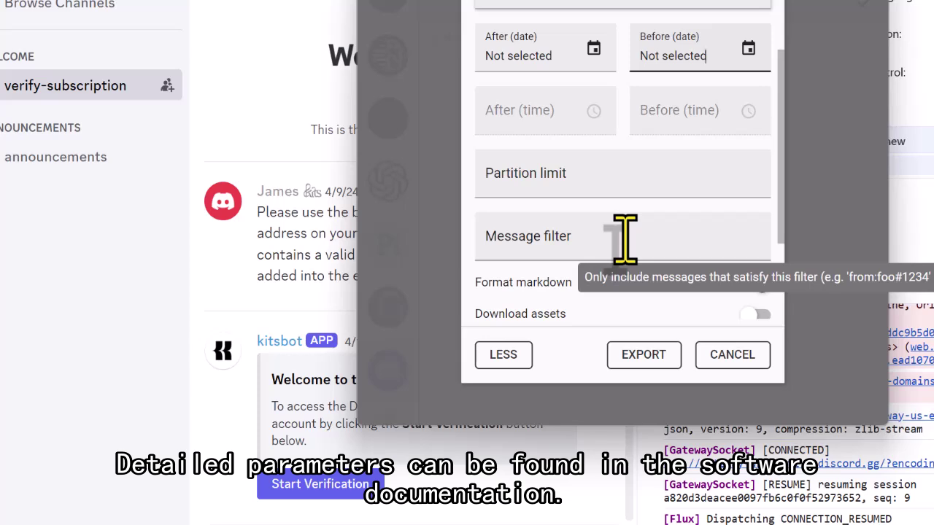
pyautogui.scroll(-3, 626, 238)
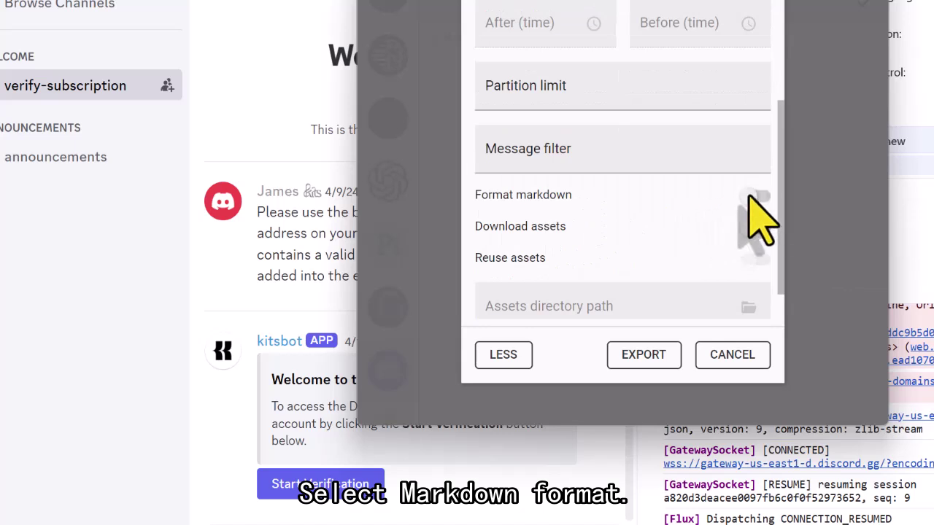
pyautogui.scroll(-1, 750, 193)
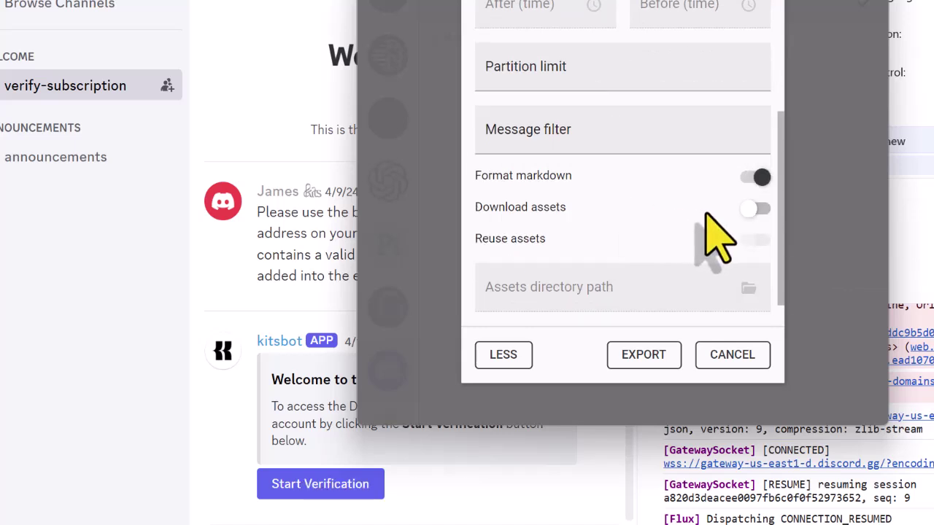
pyautogui.click(760, 210)
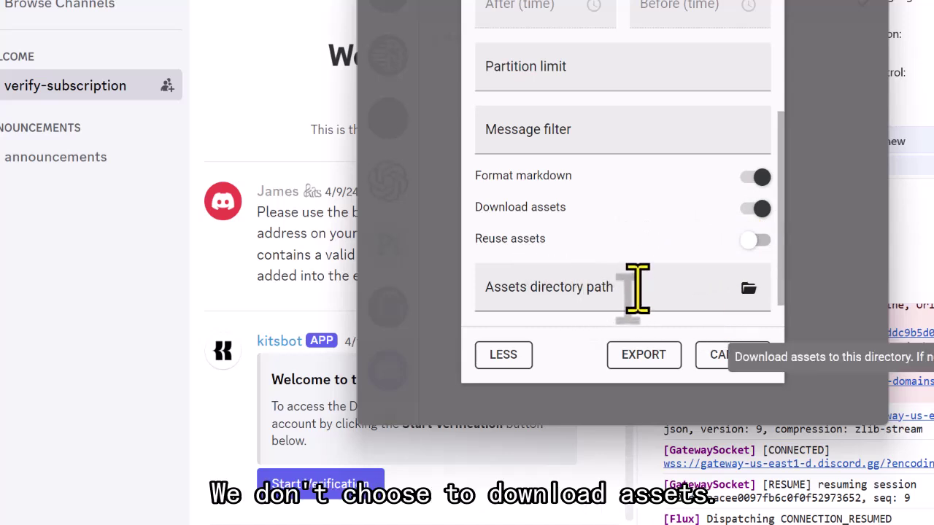
pyautogui.click(753, 208)
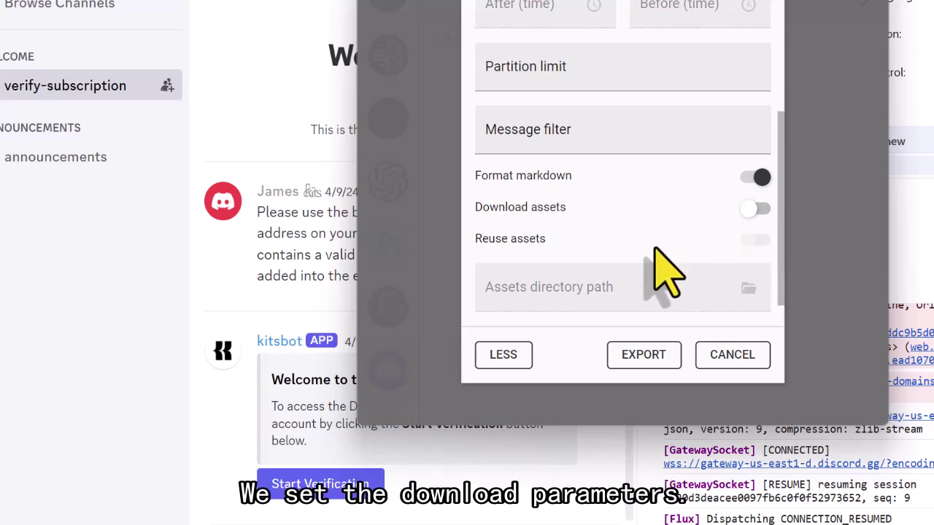
pyautogui.scroll(3, 648, 187)
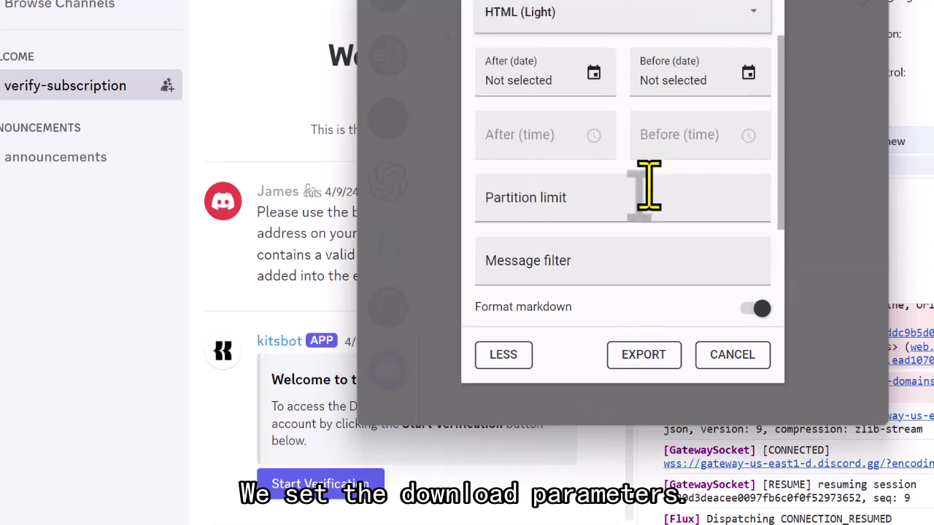
pyautogui.scroll(2, 647, 219)
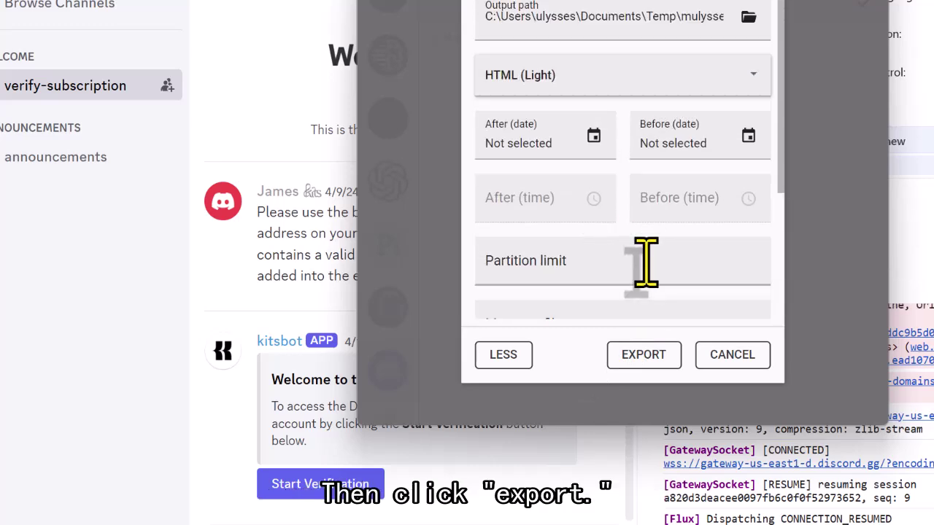
# Export the general channel, then view the resulting HTML file in the Temp folder
pyautogui.click(641, 352)
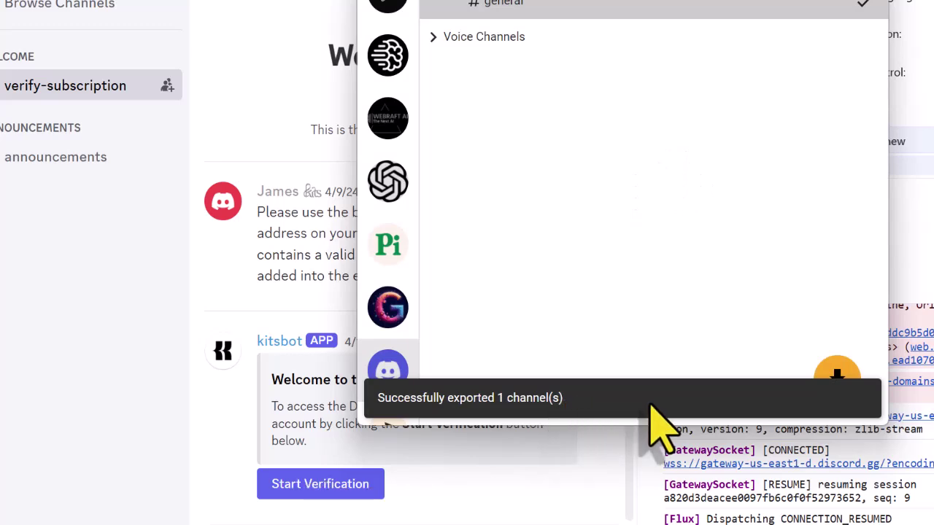
pyautogui.click(628, 489)
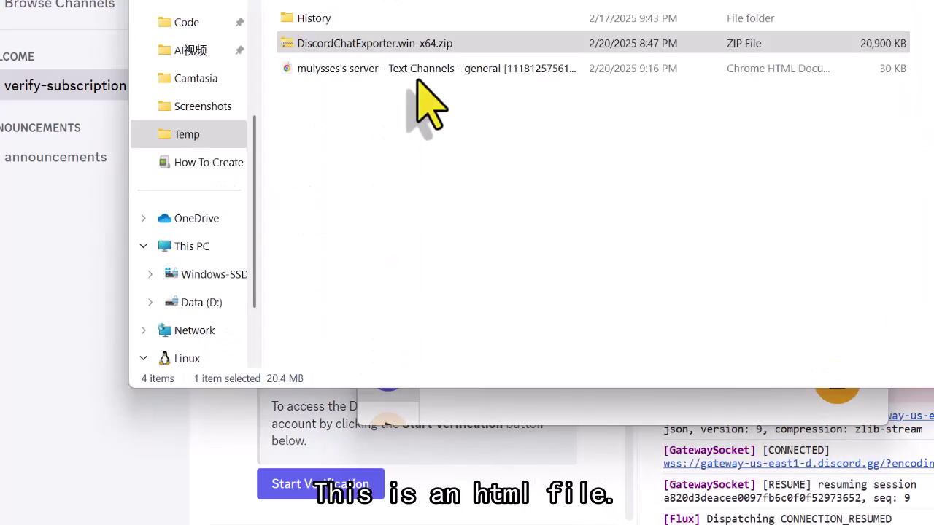